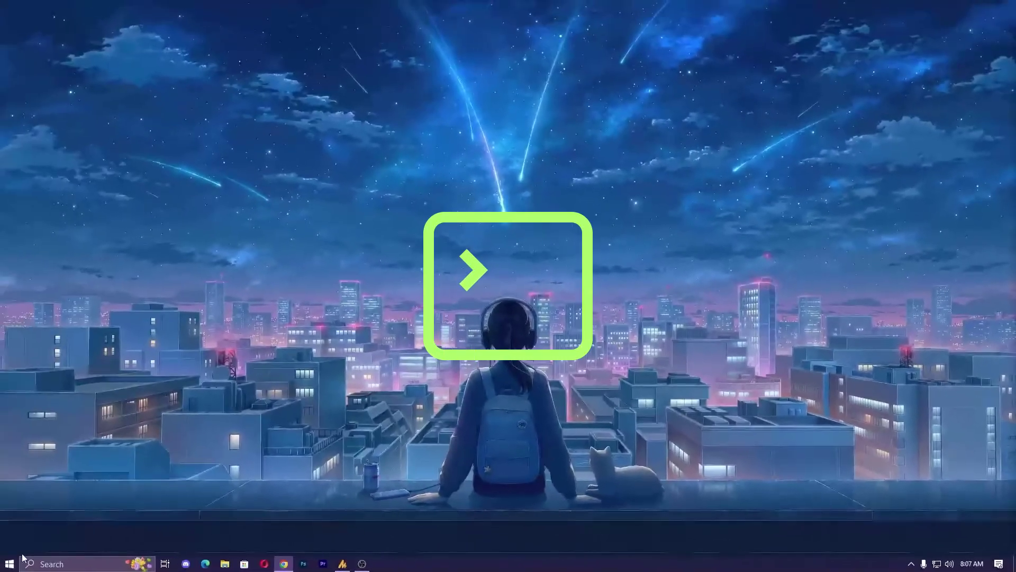
- Open an administrator Command Prompt and ping google.com, confirming 4 replies with 0% packet loss
{"action": "left_click", "coordinate": [9, 562]}
{"action": "type", "text": "cap"}
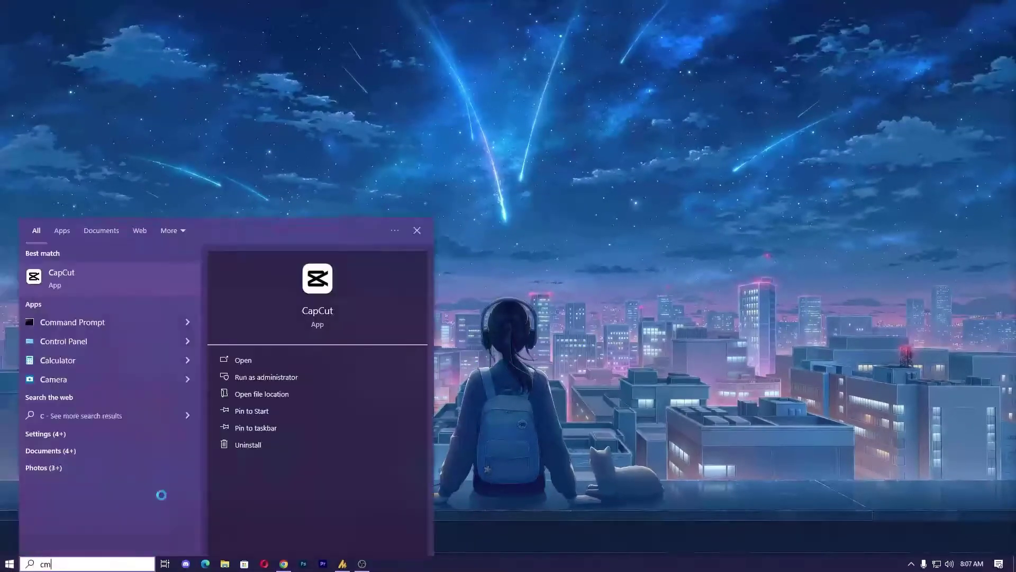
{"action": "key", "text": "Return"}
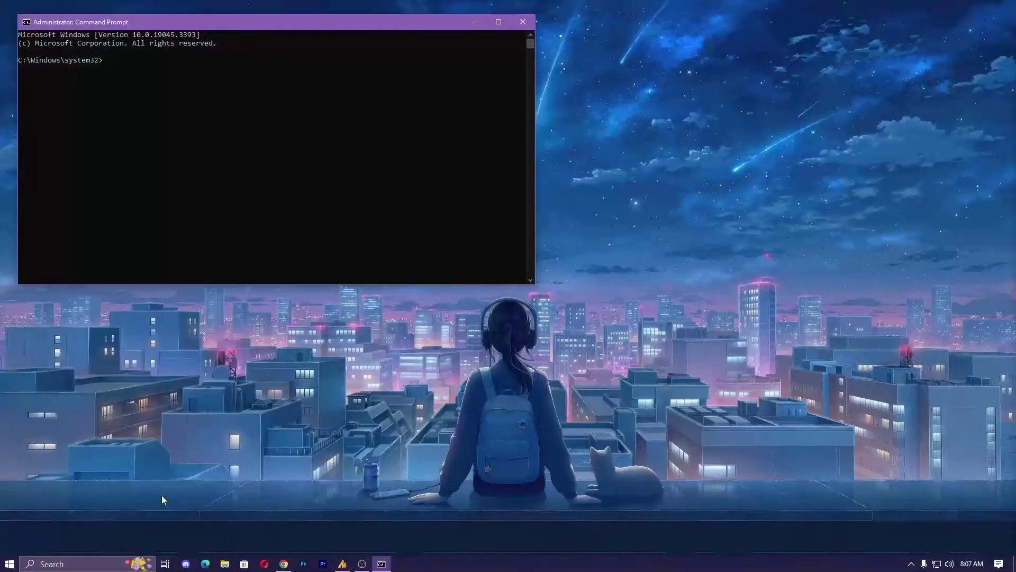
{"action": "type", "text": "ping google.com"}
{"action": "key", "text": "Return"}
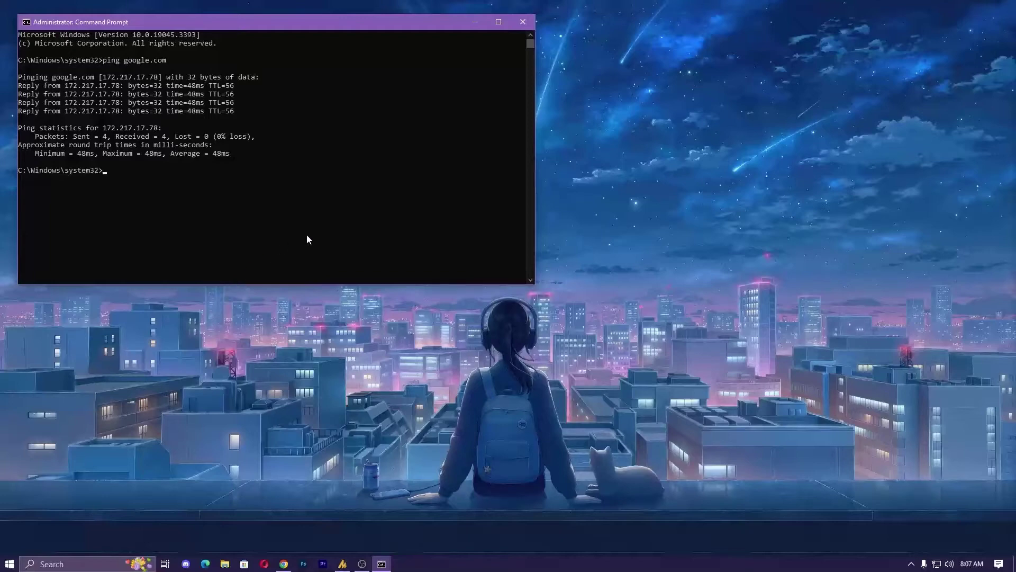
{"action": "left_click_drag", "start_coordinate": [256, 137], "coordinate": [203, 141]}
- Close the Command Prompt window and show the hidden notification-area icons
{"action": "left_click", "coordinate": [525, 25]}
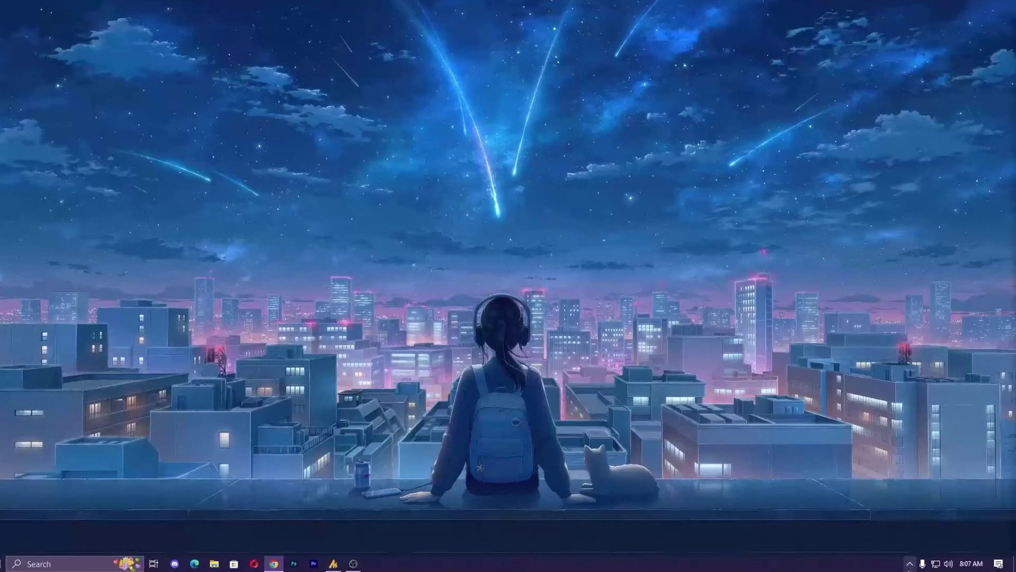
{"action": "left_click", "coordinate": [910, 563]}
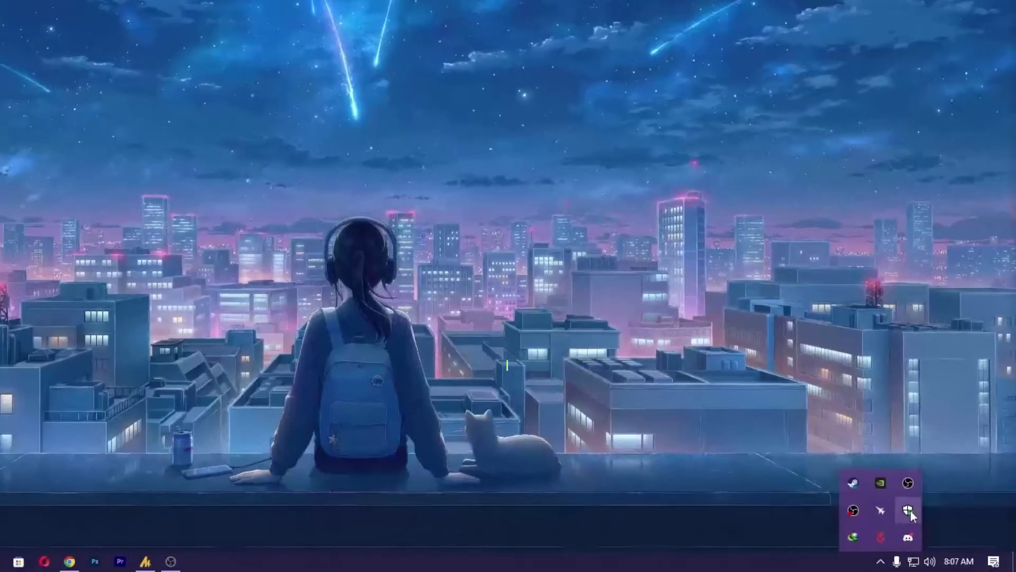
- Open Windows Security maximized on its Firewall & network protection page
{"action": "left_click", "coordinate": [878, 491]}
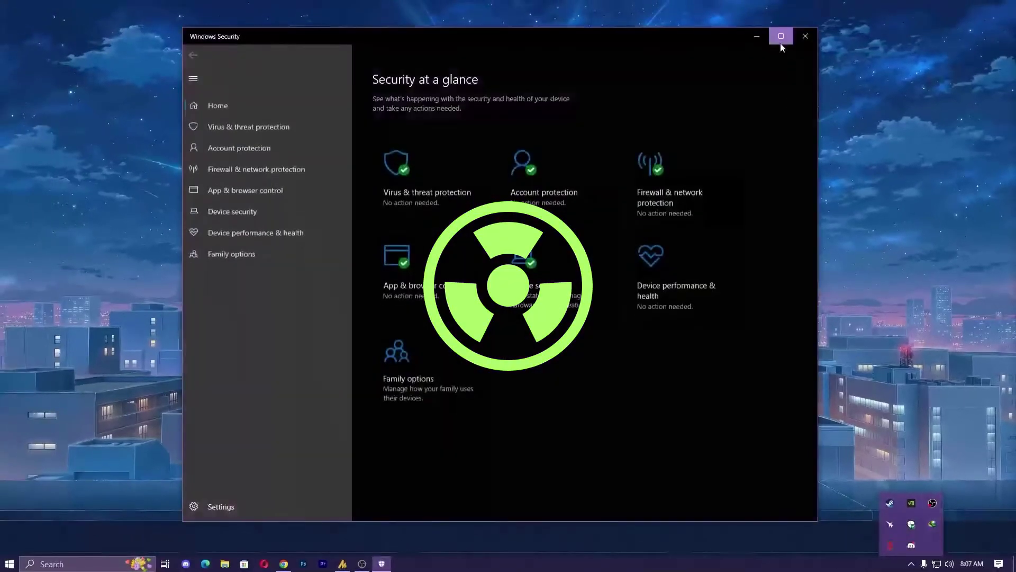
{"action": "left_click", "coordinate": [780, 35]}
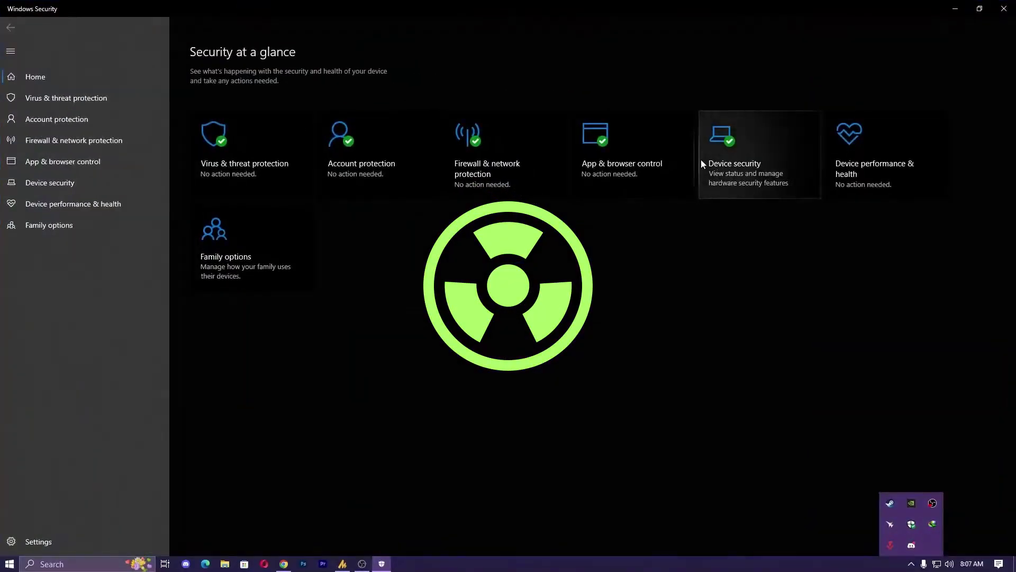
{"action": "left_click", "coordinate": [509, 172]}
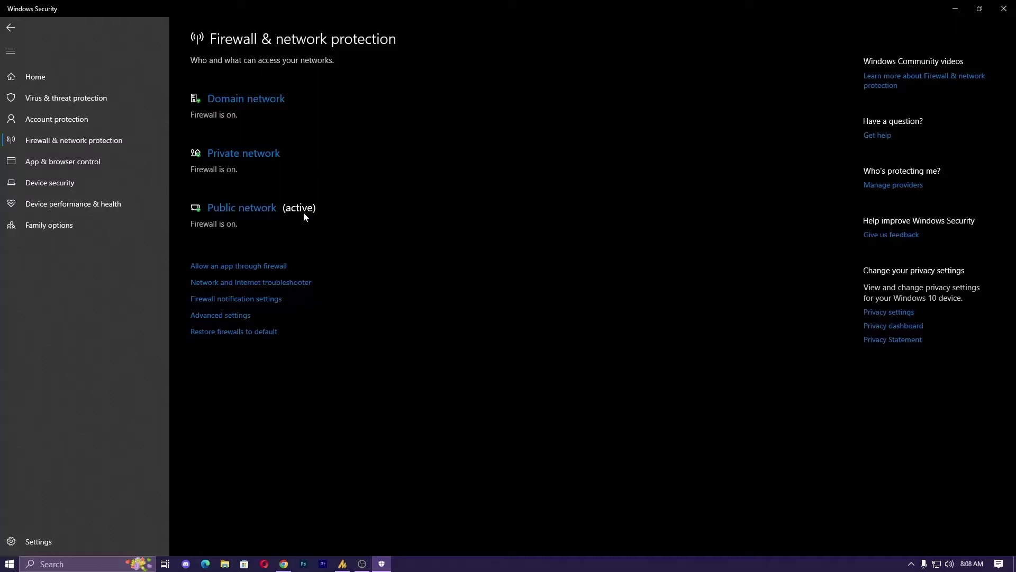
- Switch Microsoft Defender Firewall for the Public network off and on again, then close Windows Security
{"action": "left_click", "coordinate": [228, 208]}
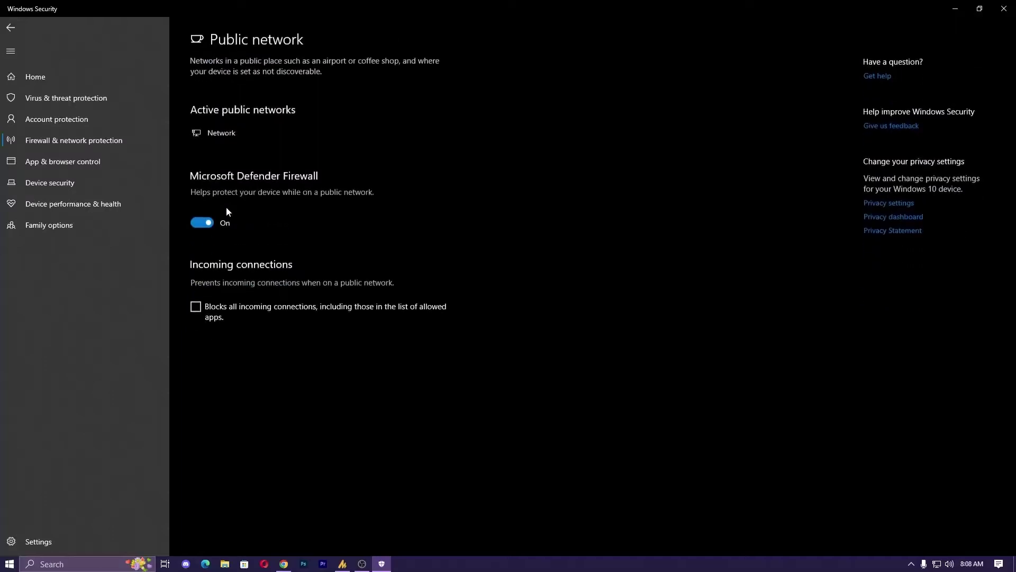
{"action": "left_click", "coordinate": [202, 222]}
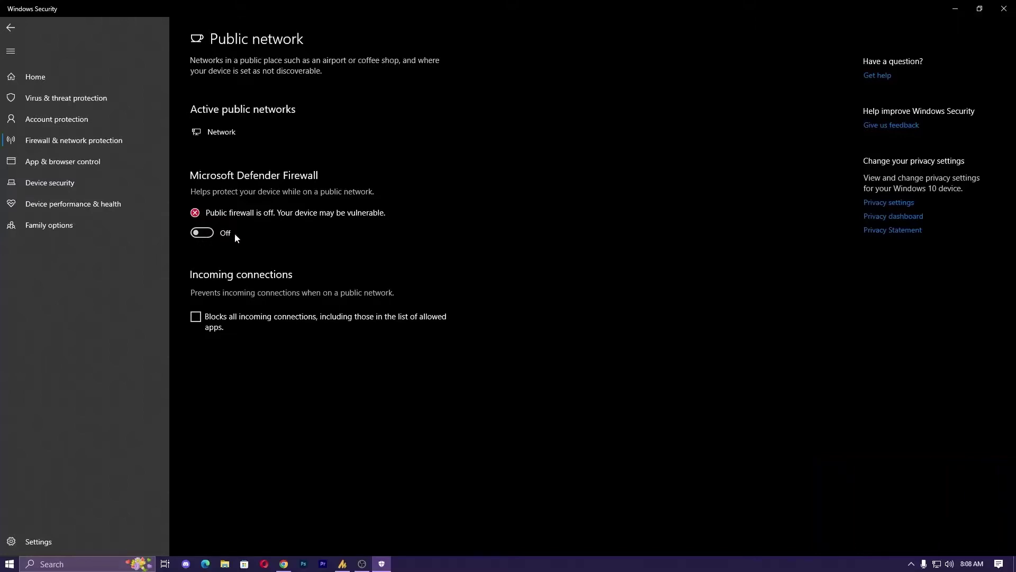
{"action": "left_click", "coordinate": [207, 234]}
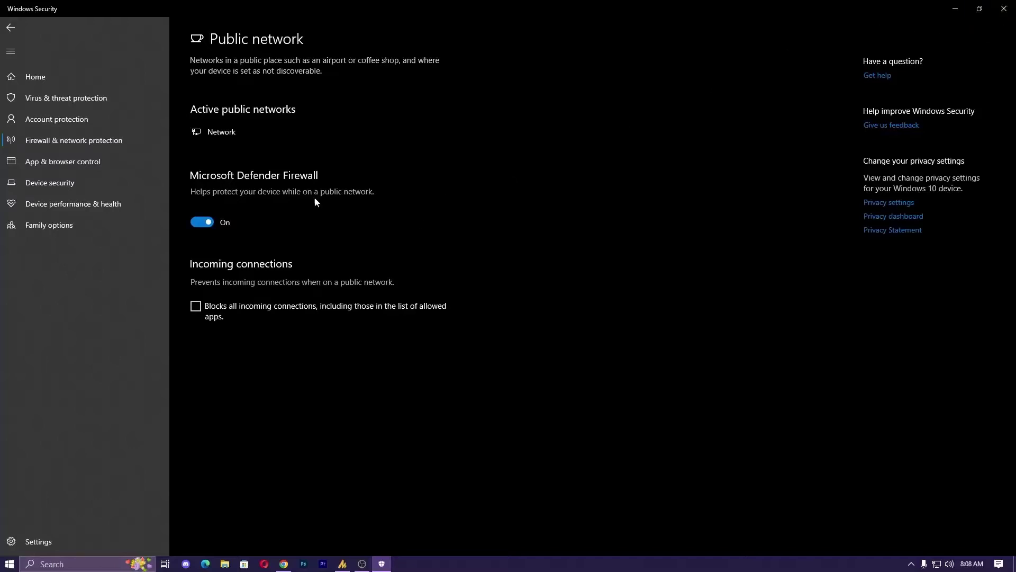
{"action": "left_click", "coordinate": [1004, 8]}
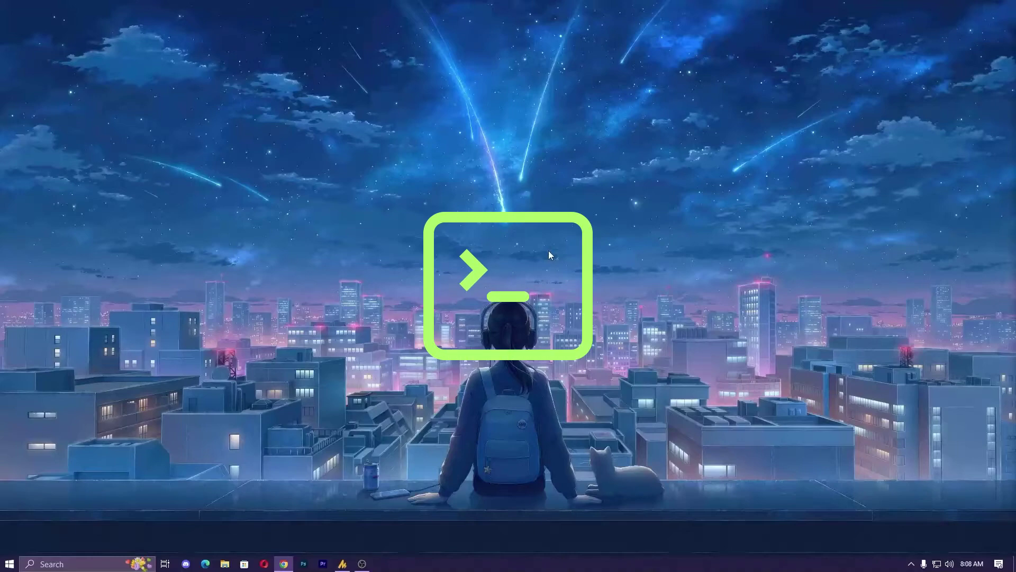
- Launch Command Prompt as administrator from a 'cmd' search and center its window
{"action": "left_click", "coordinate": [102, 562]}
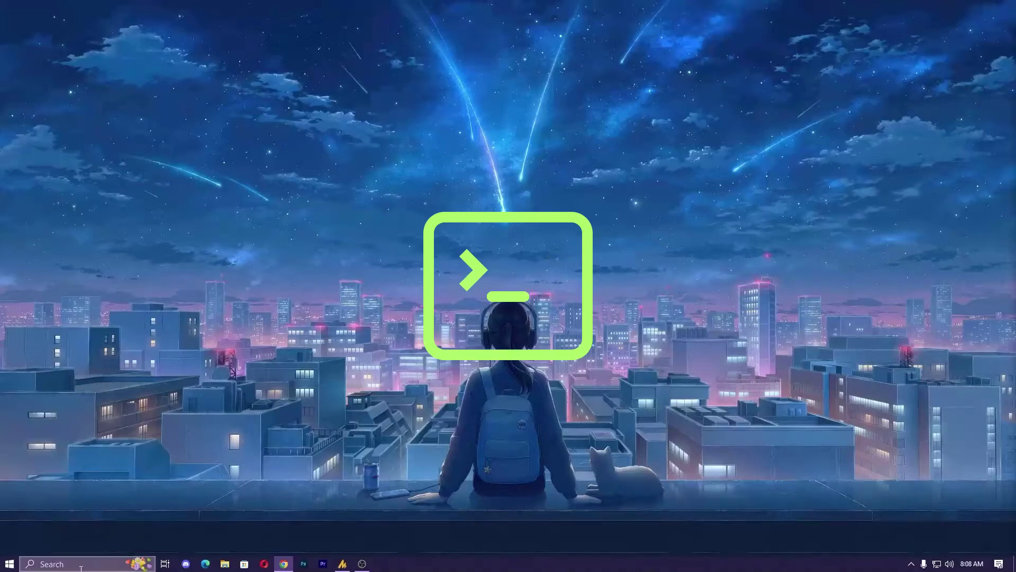
{"action": "type", "text": "cmd"}
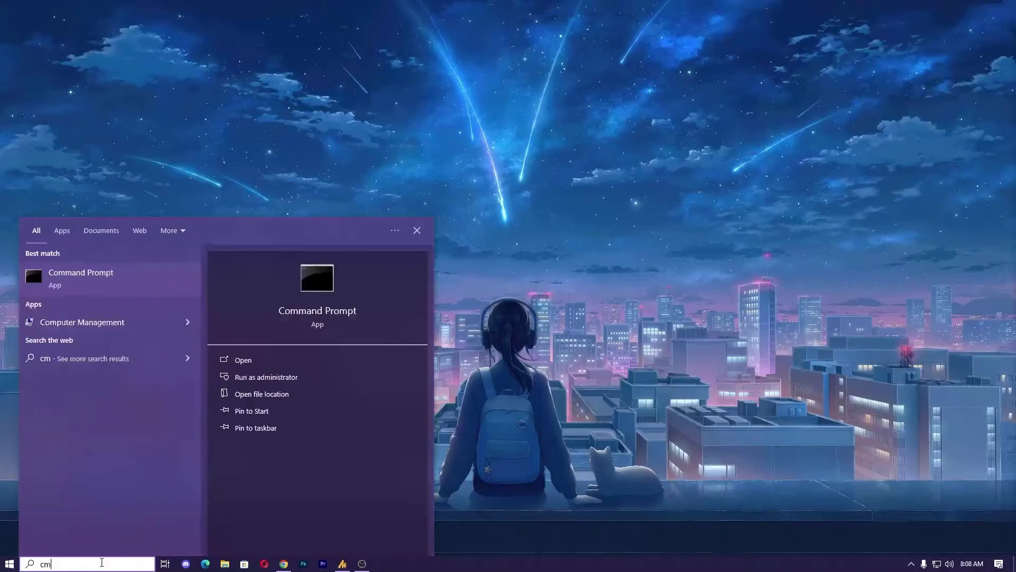
{"action": "left_click", "coordinate": [278, 382]}
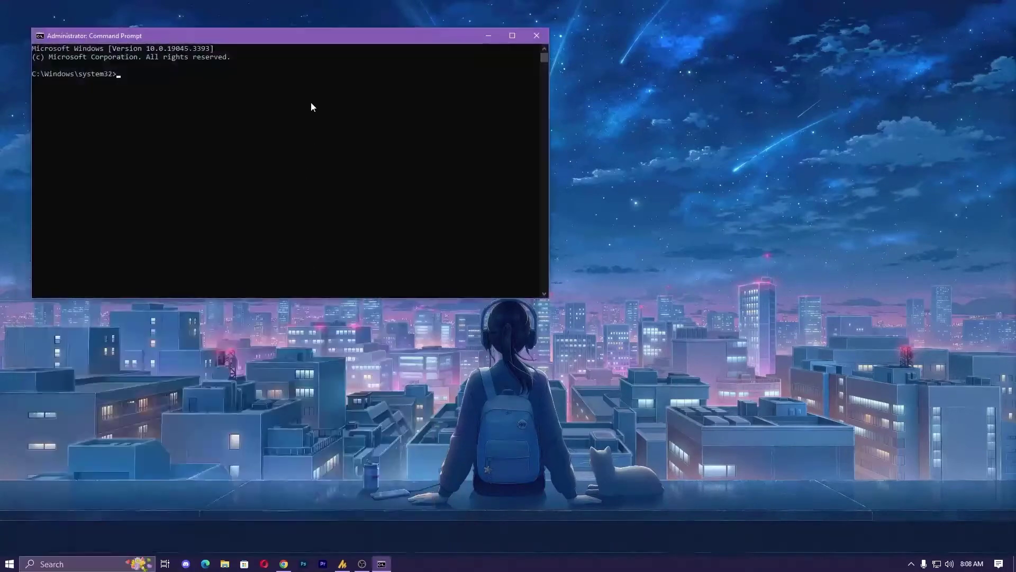
{"action": "left_click_drag", "start_coordinate": [323, 42], "coordinate": [592, 116]}
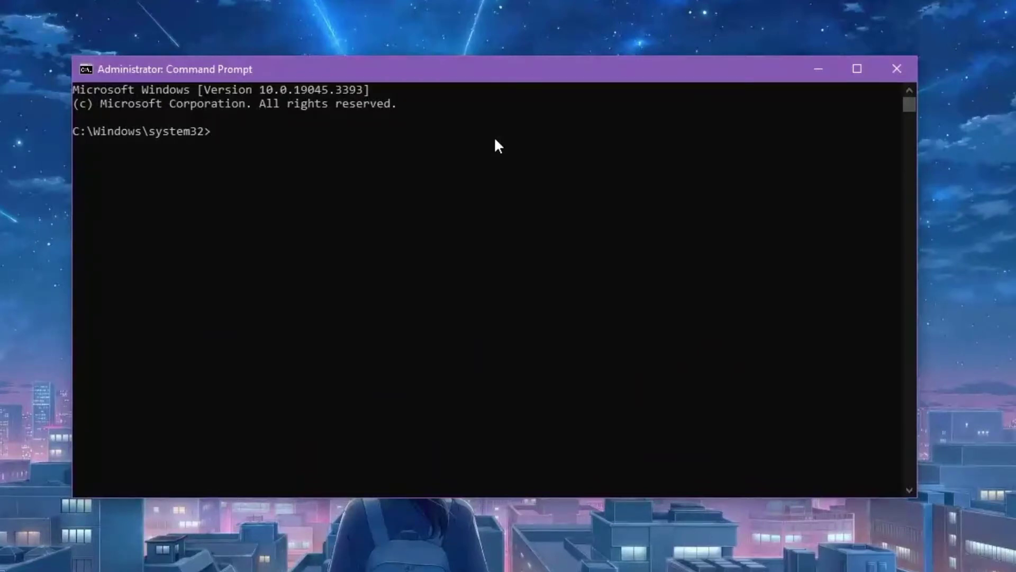
- Run ipconfig/release and ipconfig/renew to refresh the IP address
{"action": "type", "text": "ipconfig/release"}
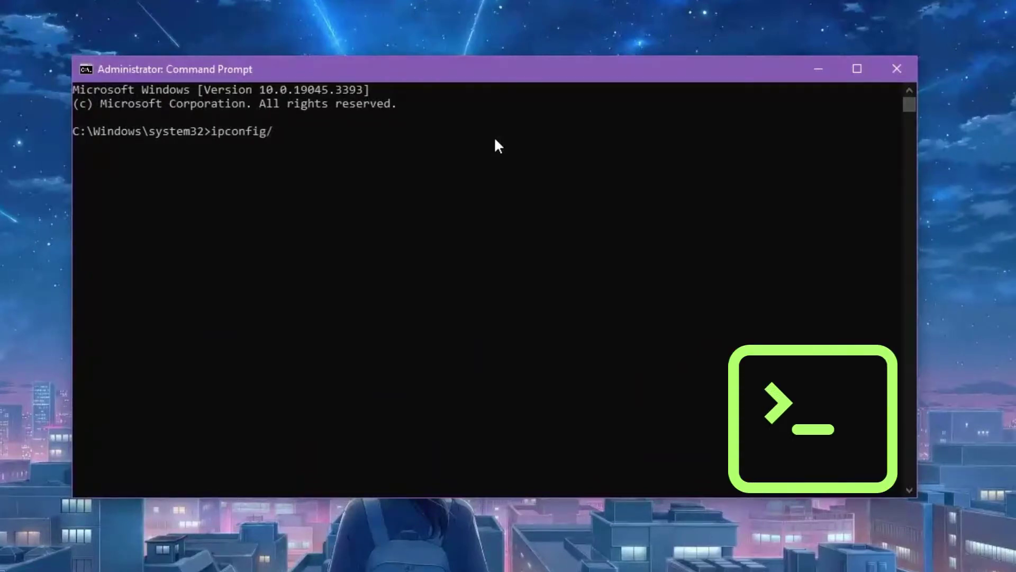
{"action": "key", "text": "Return"}
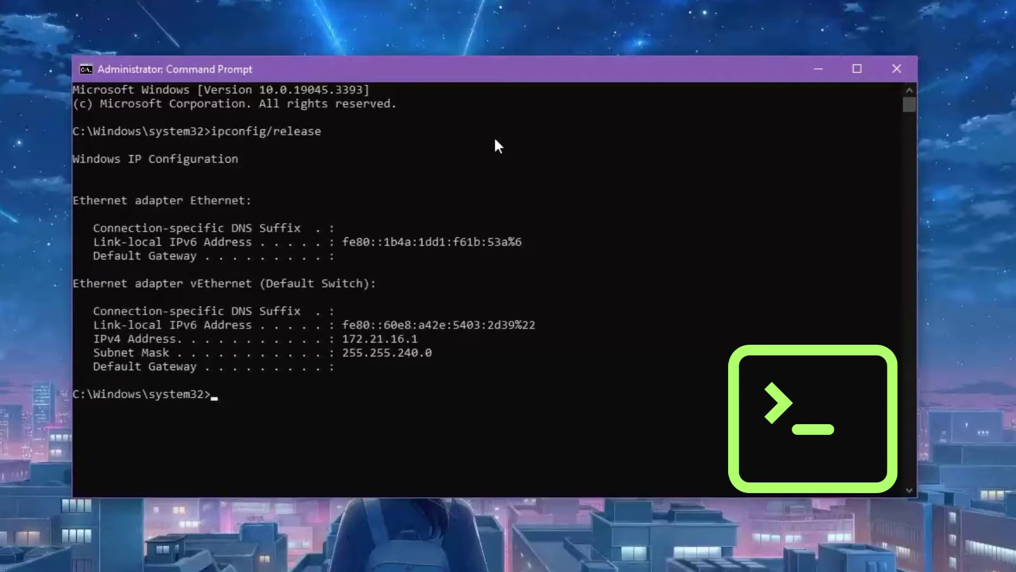
{"action": "type", "text": "ipco"}
{"action": "key", "text": "BackSpace"}
{"action": "key", "text": "BackSpace"}
{"action": "type", "text": "config/renew"}
{"action": "key", "text": "Return"}
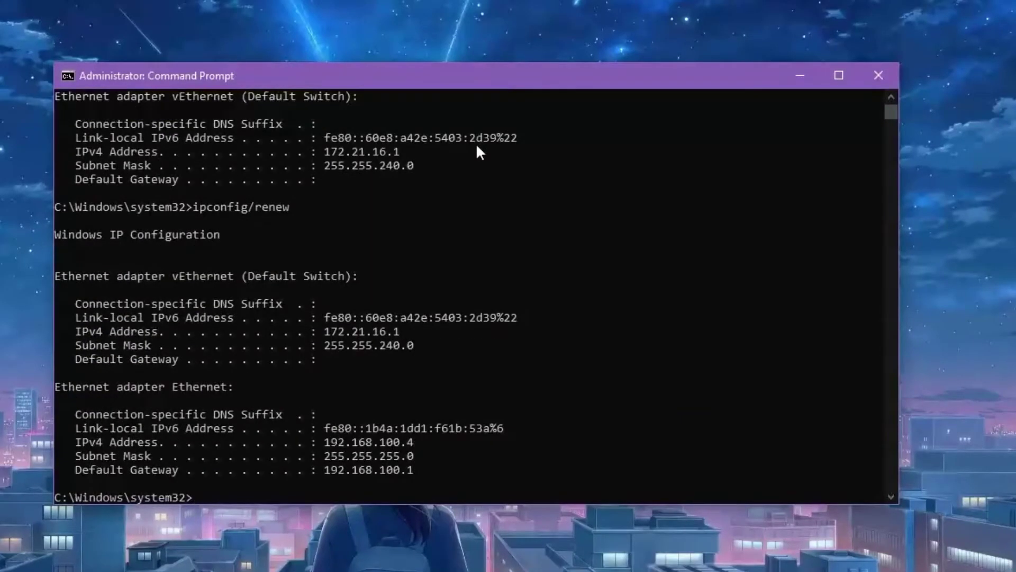
- Run ipconfig/flushdns and ipconfig/registerdns, then exit the prompt
{"action": "type", "text": "ipconfig/flushdns"}
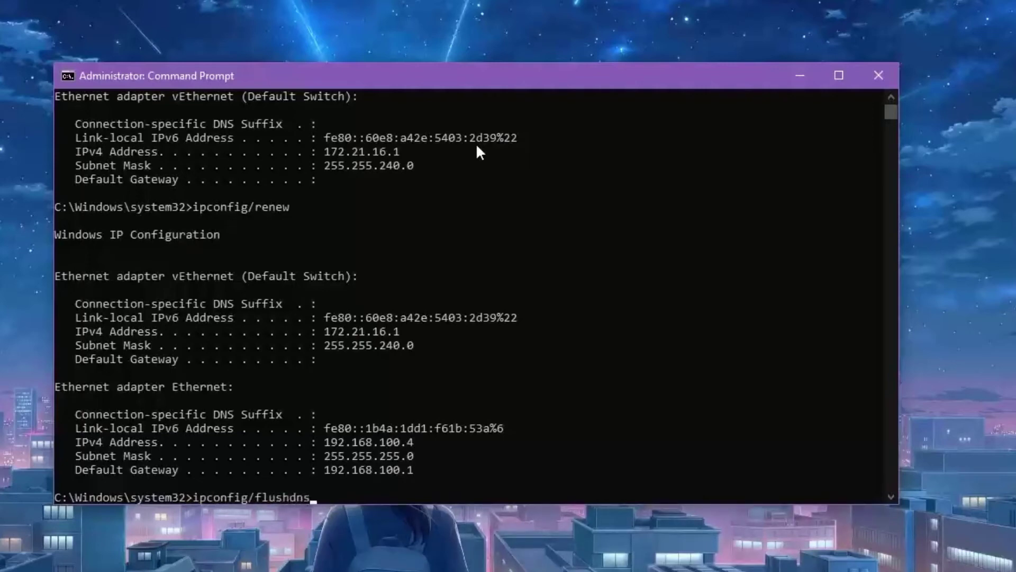
{"action": "key", "text": "Return"}
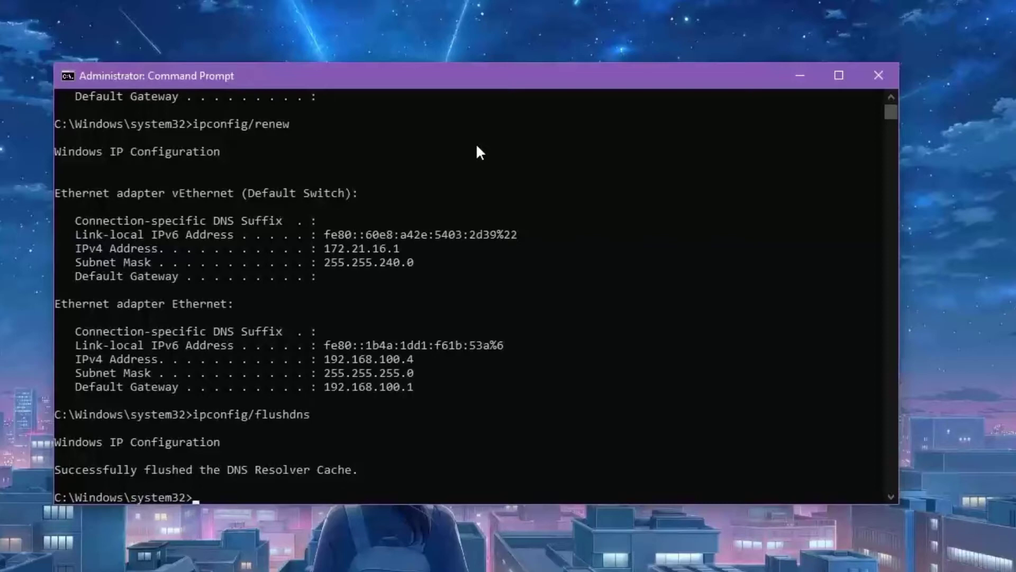
{"action": "type", "text": "ipconfig/registerdns"}
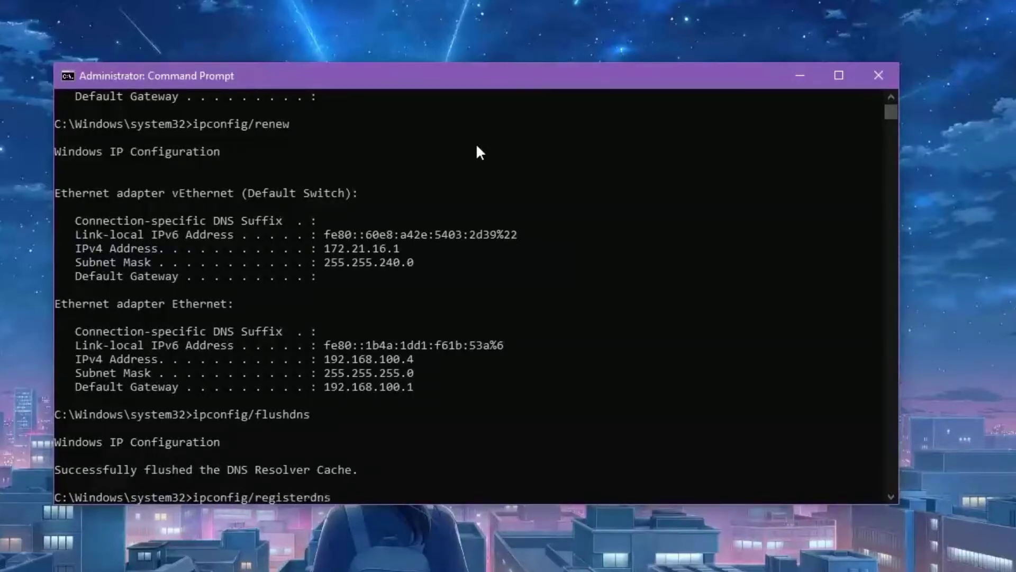
{"action": "key", "text": "Return"}
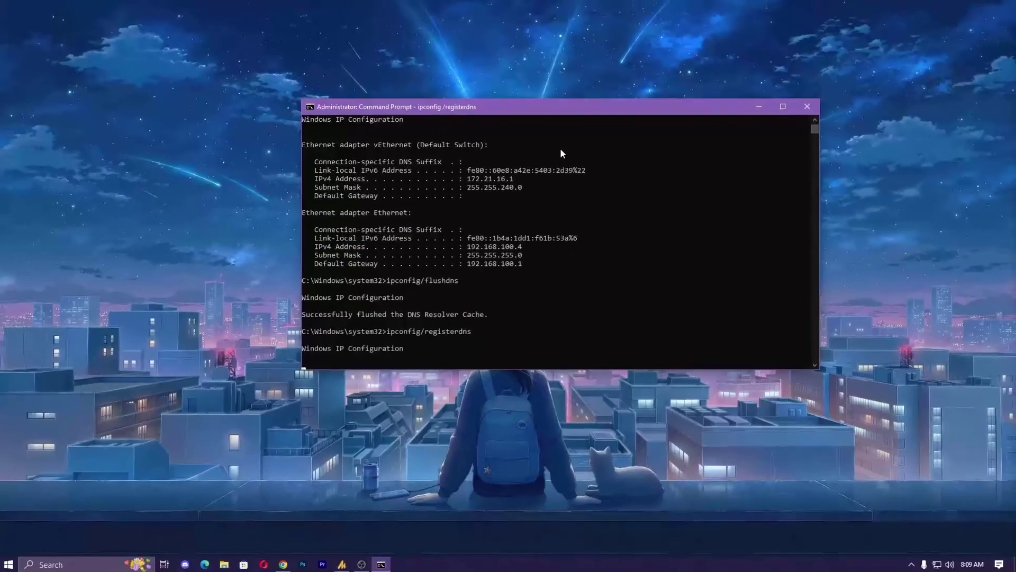
{"action": "type", "text": "exit"}
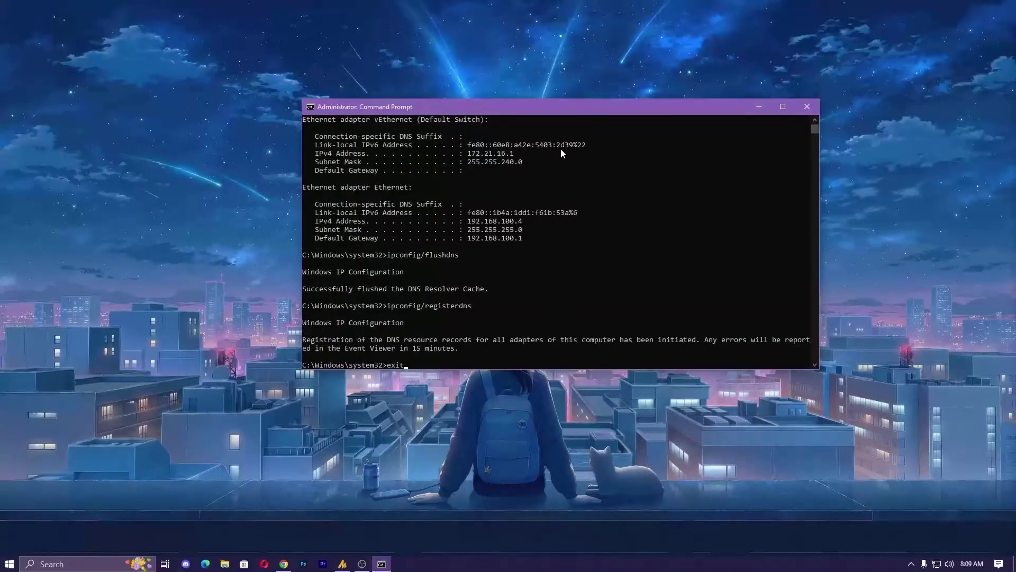
{"action": "key", "text": "Return"}
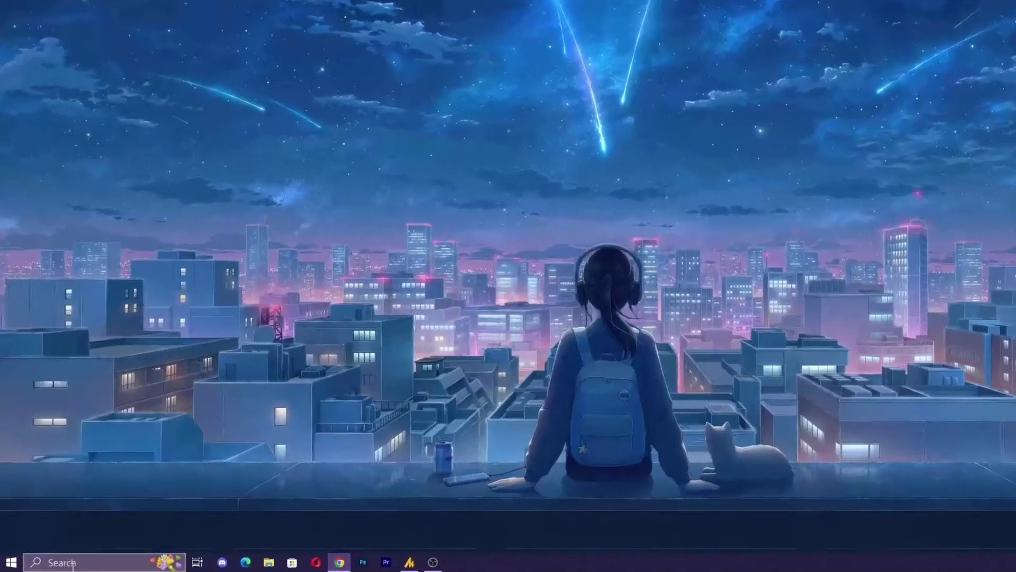
{"action": "left_click", "coordinate": [79, 564]}
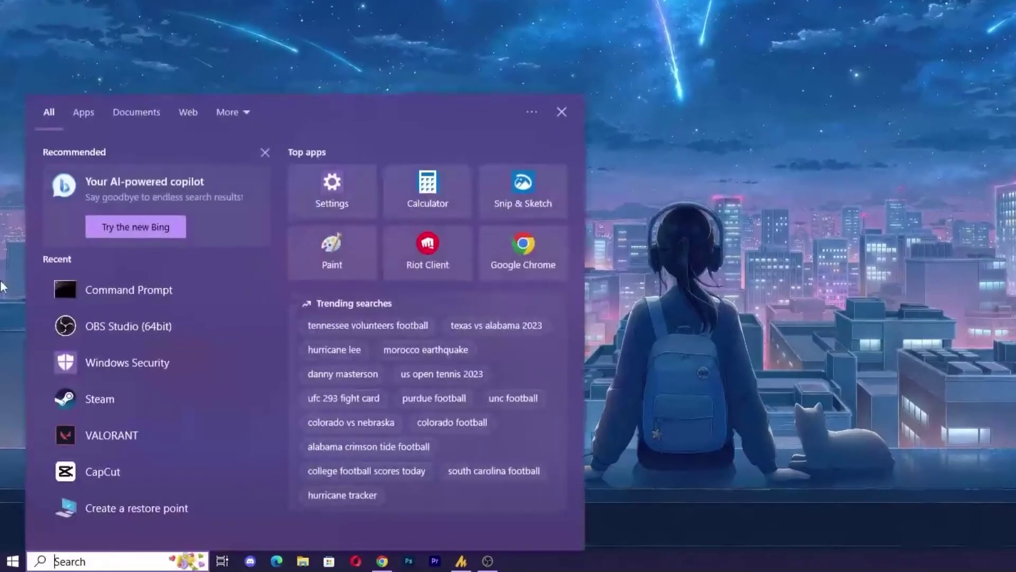
- Search for Internet Options and open the Internet Properties dialog in the screen centre
{"action": "type", "text": "omyerme"}
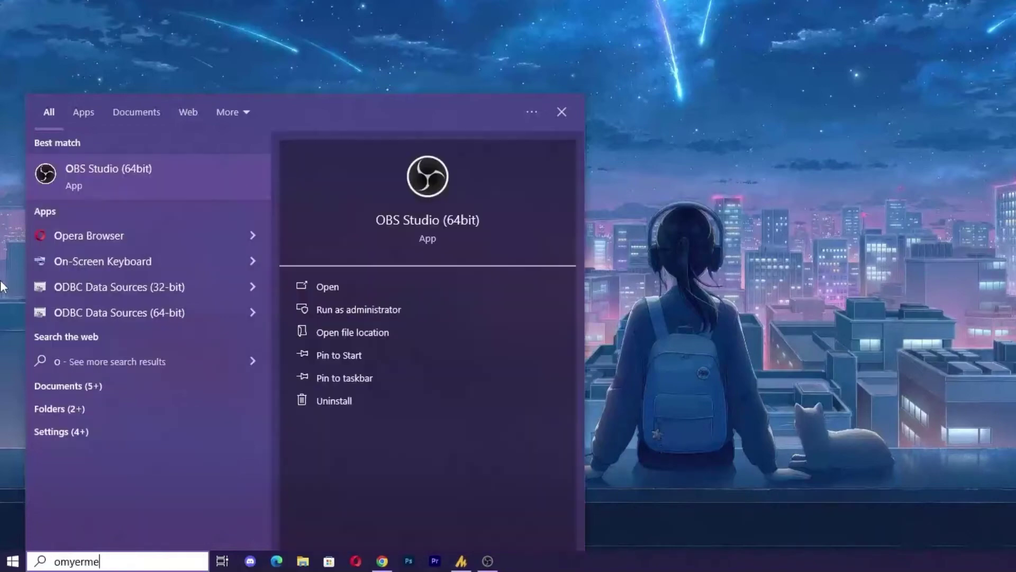
{"action": "type", "text": "yl"}
{"action": "key", "text": "ctrl+a"}
{"action": "type", "text": "inten"}
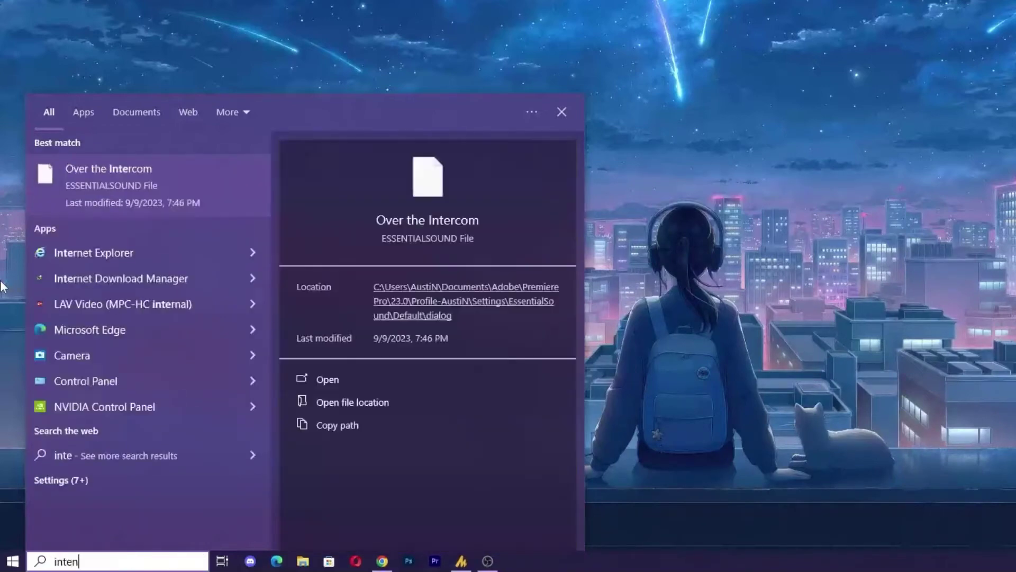
{"action": "type", "text": "et o"}
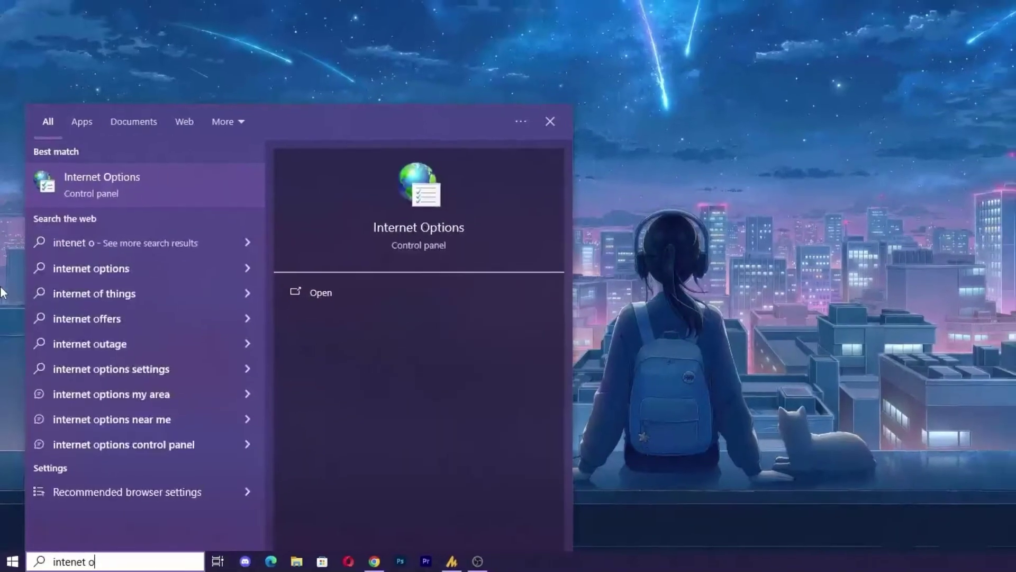
{"action": "key", "text": "Return"}
{"action": "left_click_drag", "start_coordinate": [186, 36], "coordinate": [521, 94]}
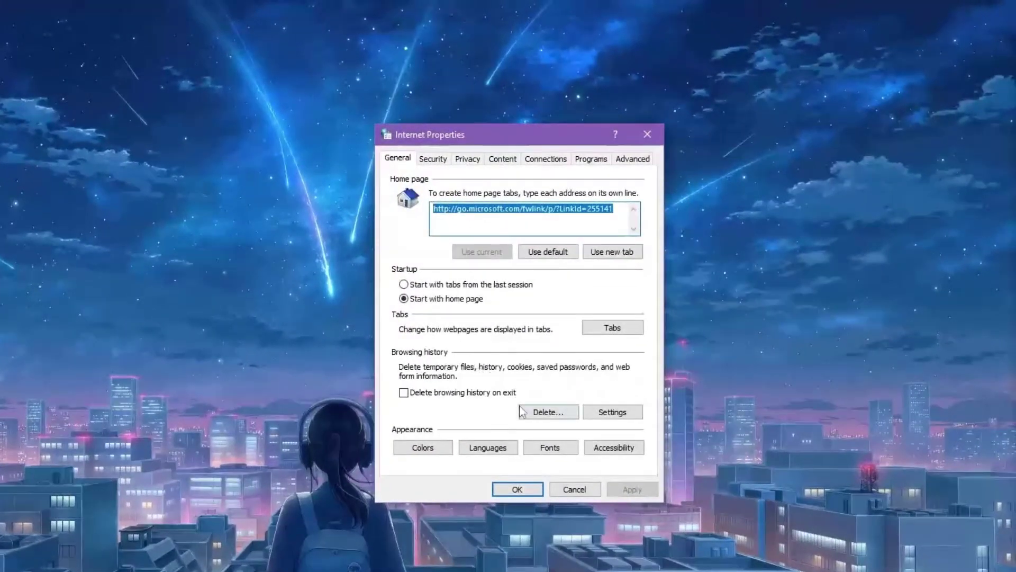
- Delete browsing history including Download History, Form data and Tracking Protection data
{"action": "left_click", "coordinate": [545, 412]}
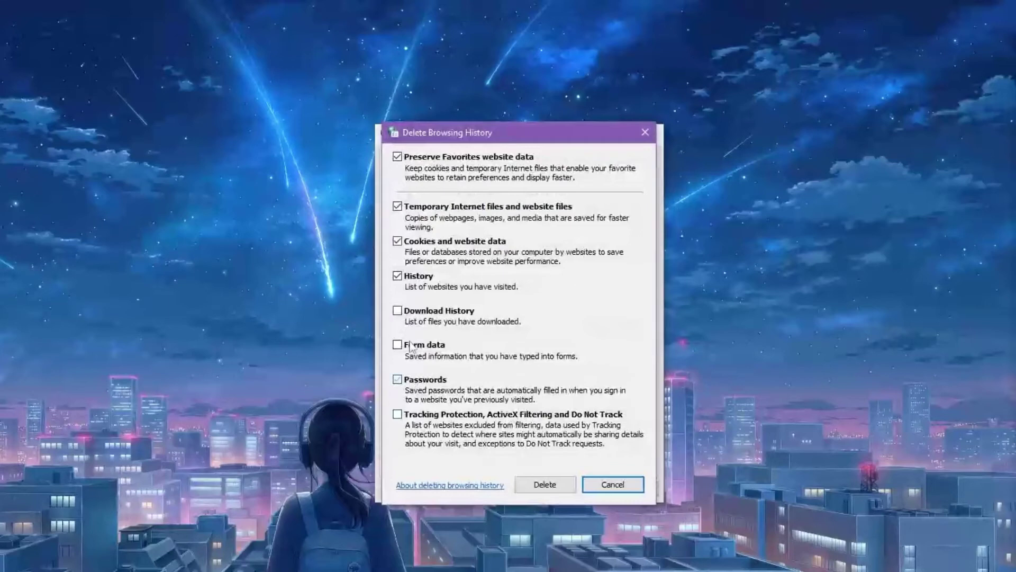
{"action": "left_click", "coordinate": [411, 345]}
{"action": "left_click", "coordinate": [411, 312]}
{"action": "left_click", "coordinate": [428, 413]}
{"action": "left_click", "coordinate": [535, 484]}
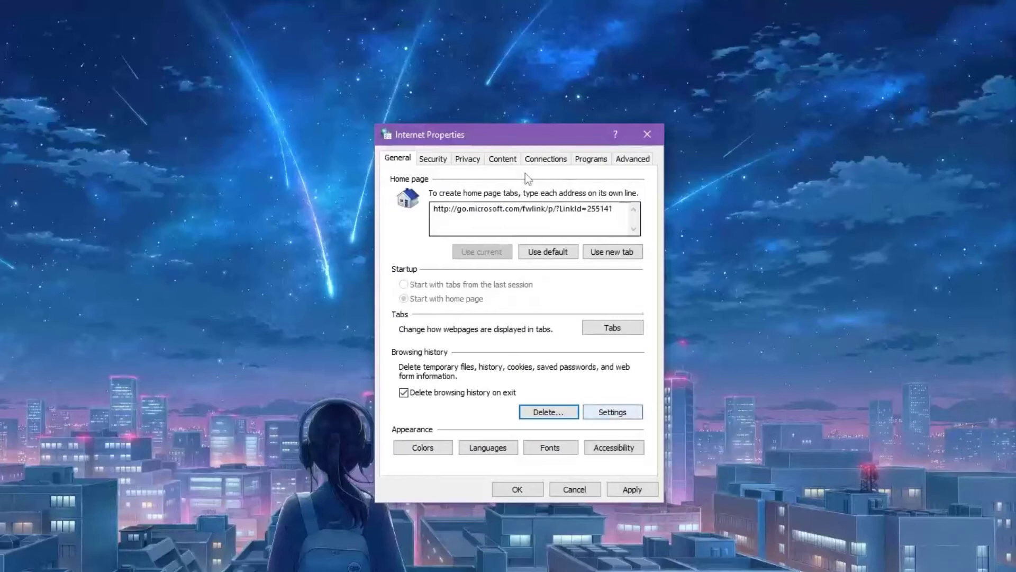
{"action": "left_click", "coordinate": [545, 159]}
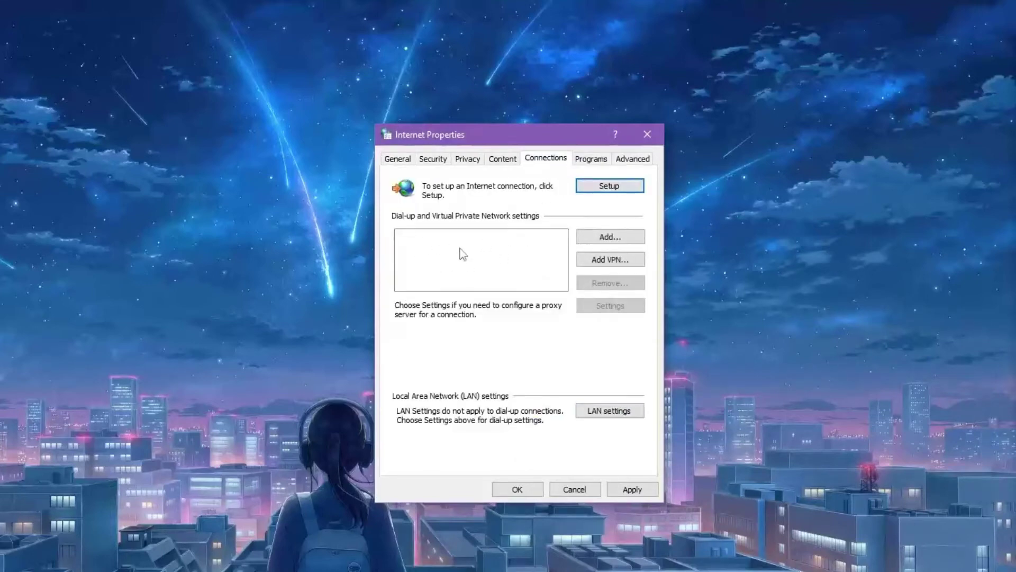
- Keep LAN settings on automatic detection with no configuration script or proxy, and apply
{"action": "left_click", "coordinate": [619, 416]}
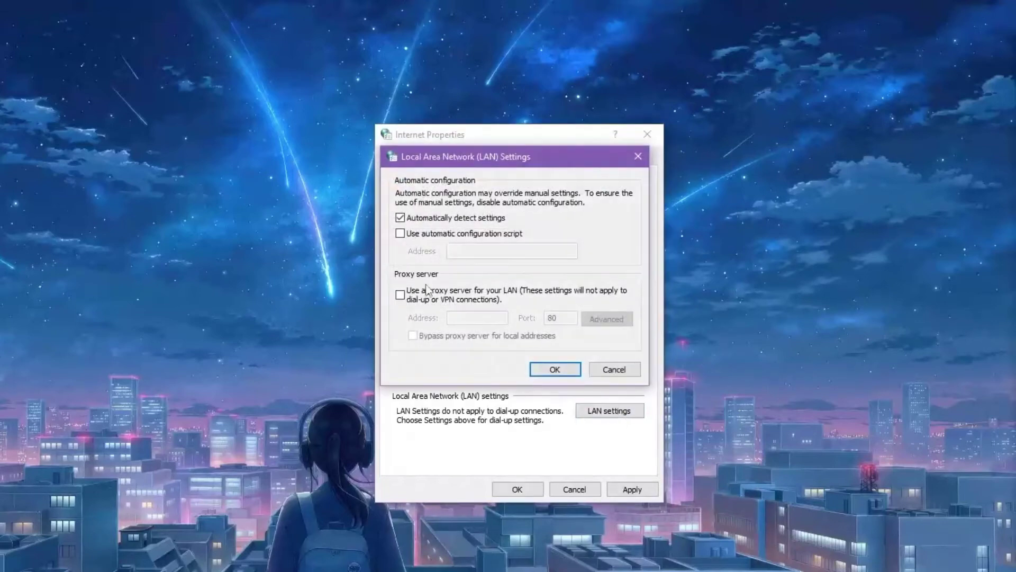
{"action": "left_click", "coordinate": [412, 234]}
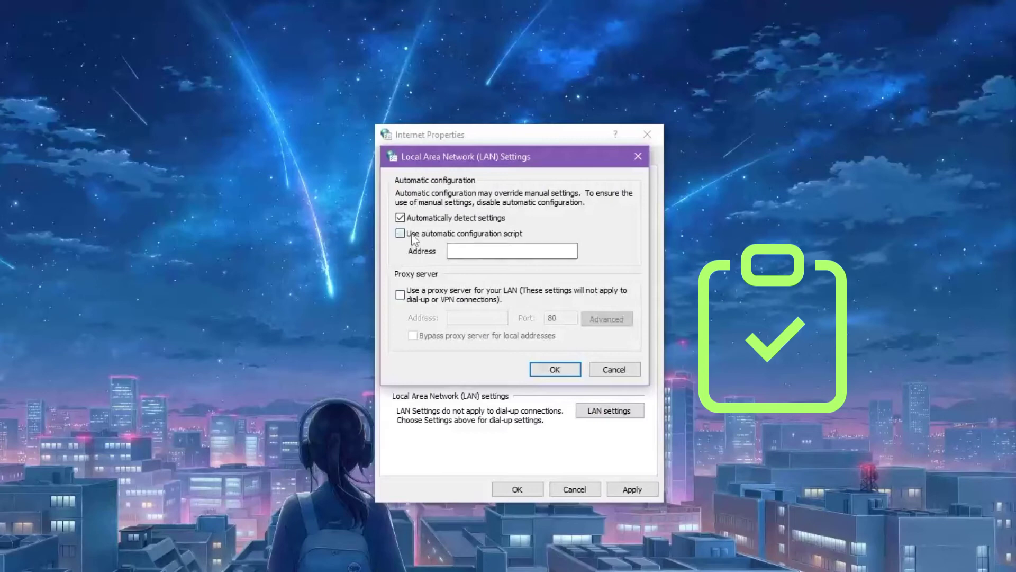
{"action": "left_click", "coordinate": [412, 236]}
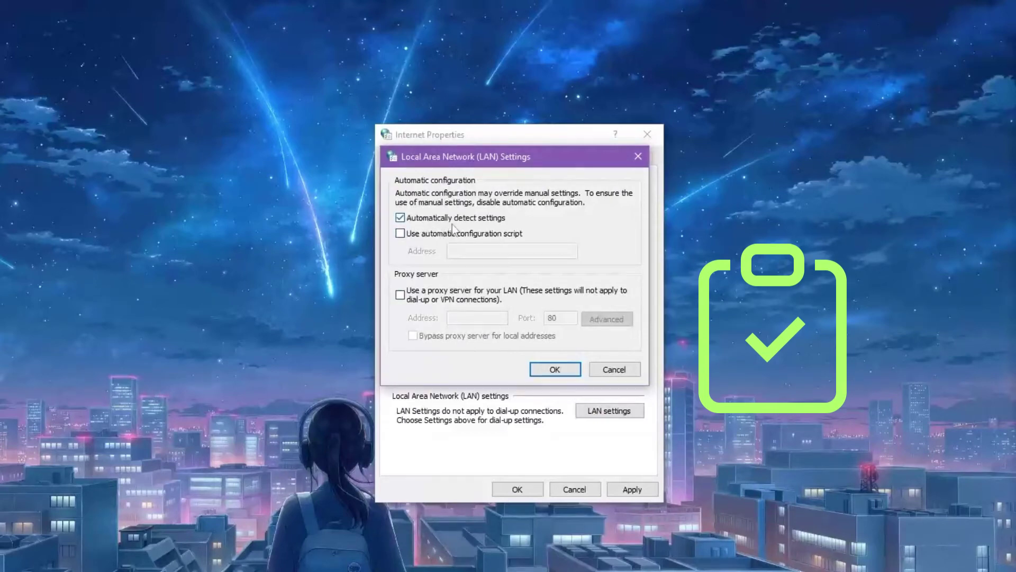
{"action": "left_click", "coordinate": [555, 369]}
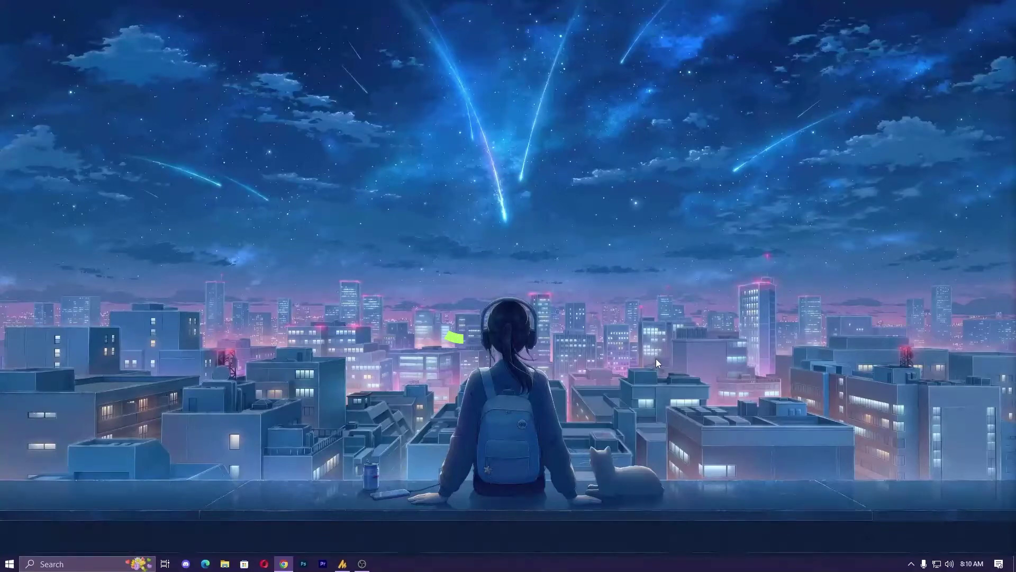
- Load the 1.1.1.1 WARP download page in Chrome, review it, then close the browser
{"action": "key", "text": "super"}
{"action": "type", "text": "war"}
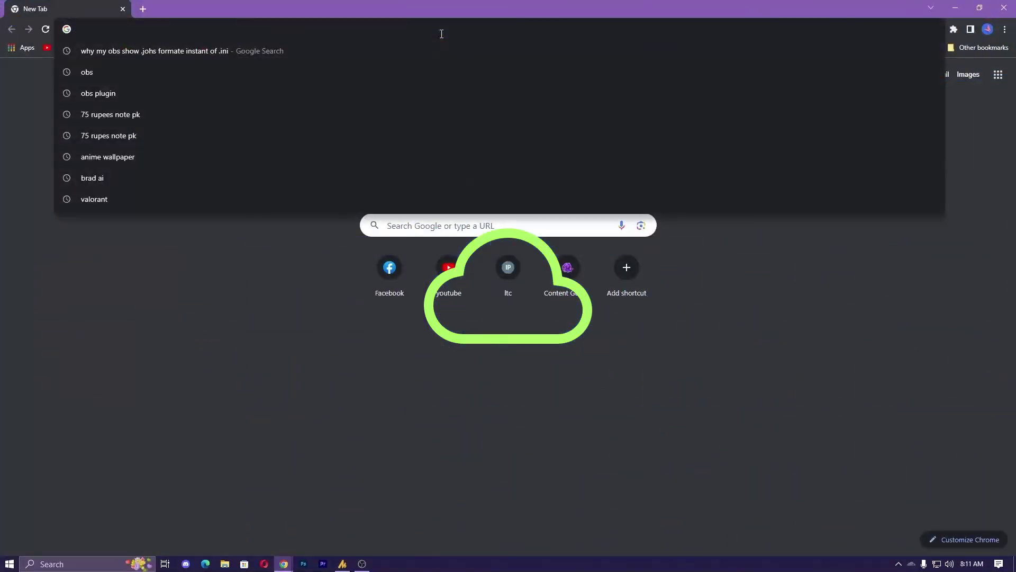
{"action": "type", "text": "1.1.1.1"}
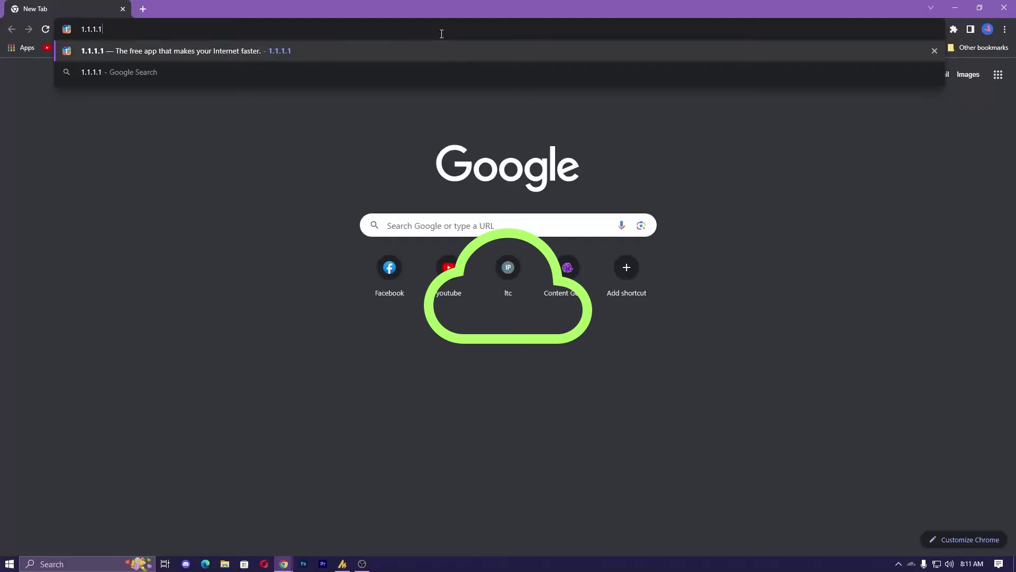
{"action": "key", "text": "Return"}
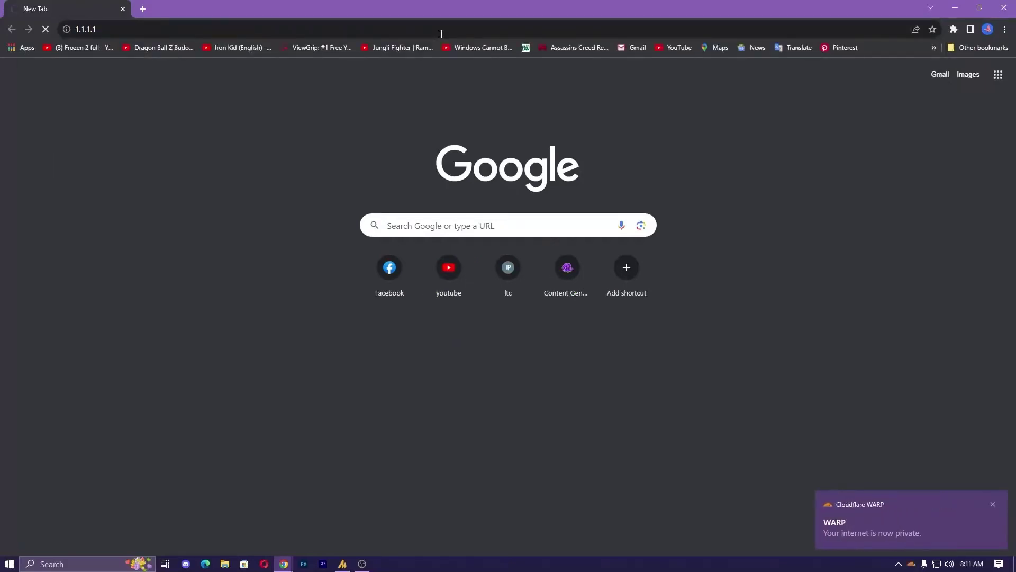
{"action": "scroll", "coordinate": [543, 116], "scroll_direction": "down", "scroll_amount": 3}
{"action": "scroll", "coordinate": [543, 116], "scroll_direction": "up", "scroll_amount": 1}
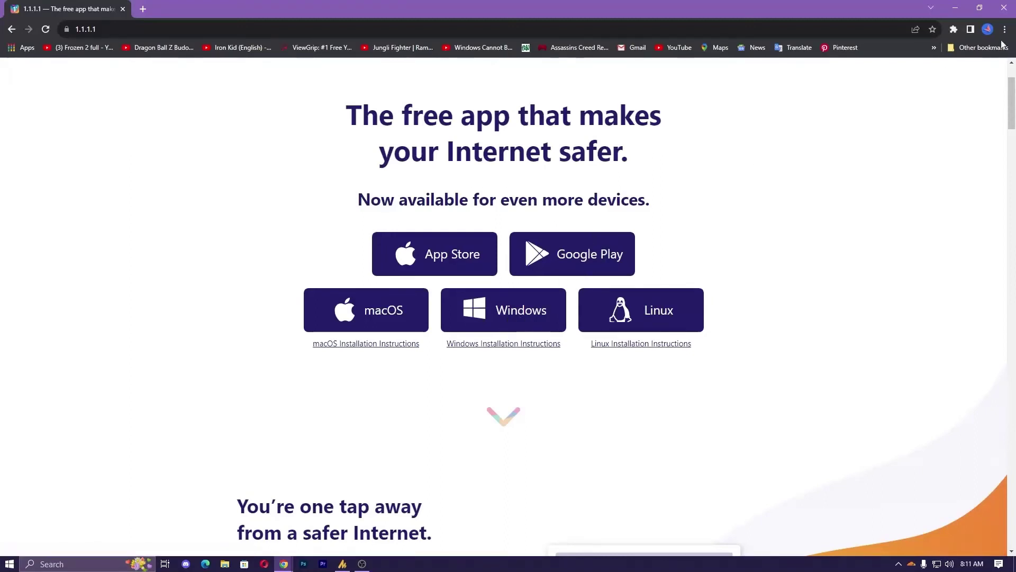
{"action": "left_click", "coordinate": [1004, 9]}
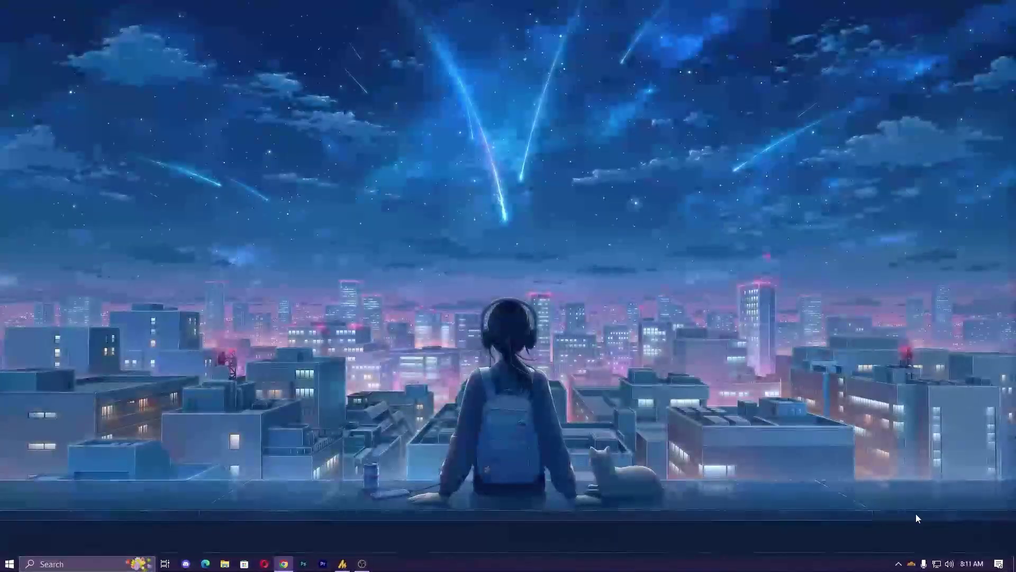
- Disconnect Cloudflare WARP and switch its mode to plain 1.1.1.1, then dismiss the panel
{"action": "left_click", "coordinate": [911, 564]}
{"action": "left_click", "coordinate": [912, 401]}
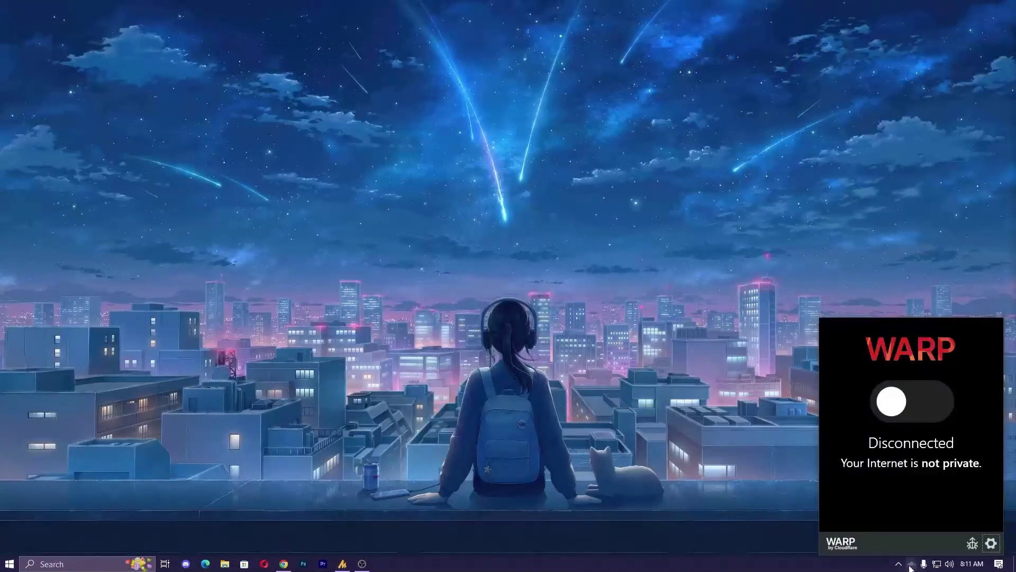
{"action": "left_click", "coordinate": [992, 543]}
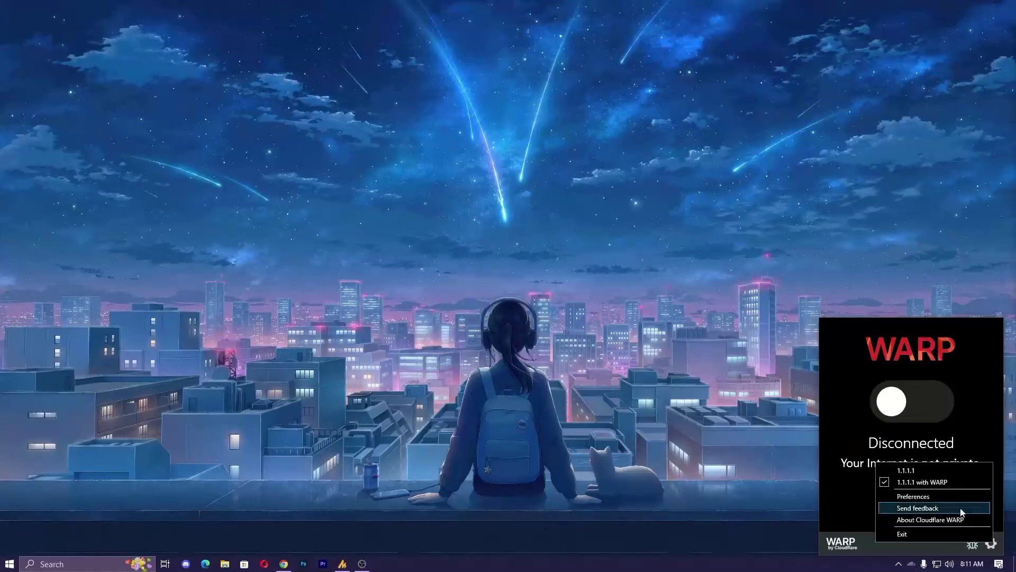
{"action": "left_click", "coordinate": [951, 470]}
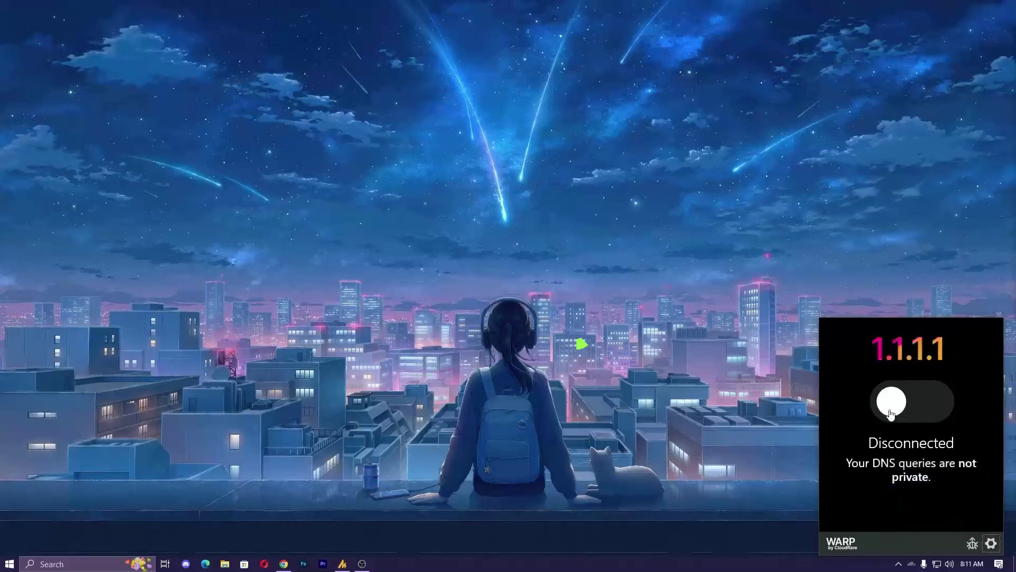
{"action": "left_click", "coordinate": [612, 401]}
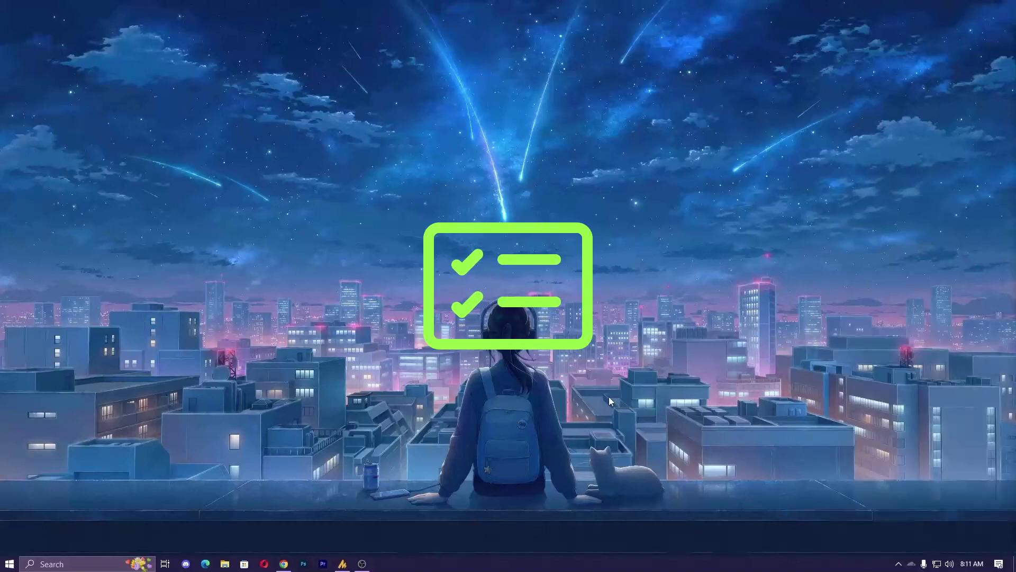
{"action": "right_click", "coordinate": [849, 567]}
- End the Steam (32 bit) process in Task Manager, stopping Steam and its web helpers
{"action": "left_click", "coordinate": [878, 511]}
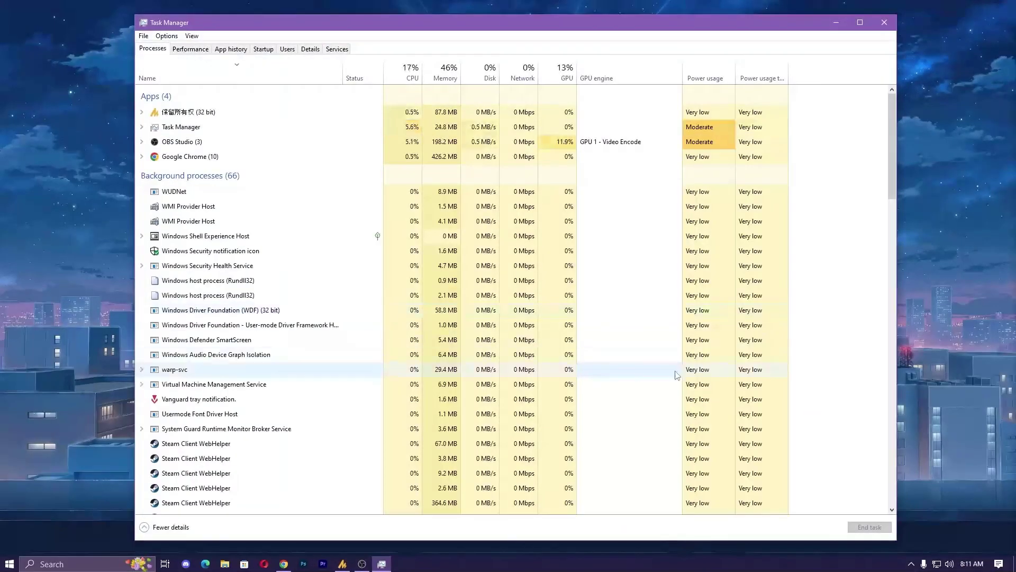
{"action": "scroll", "coordinate": [325, 324], "scroll_direction": "down", "scroll_amount": 4}
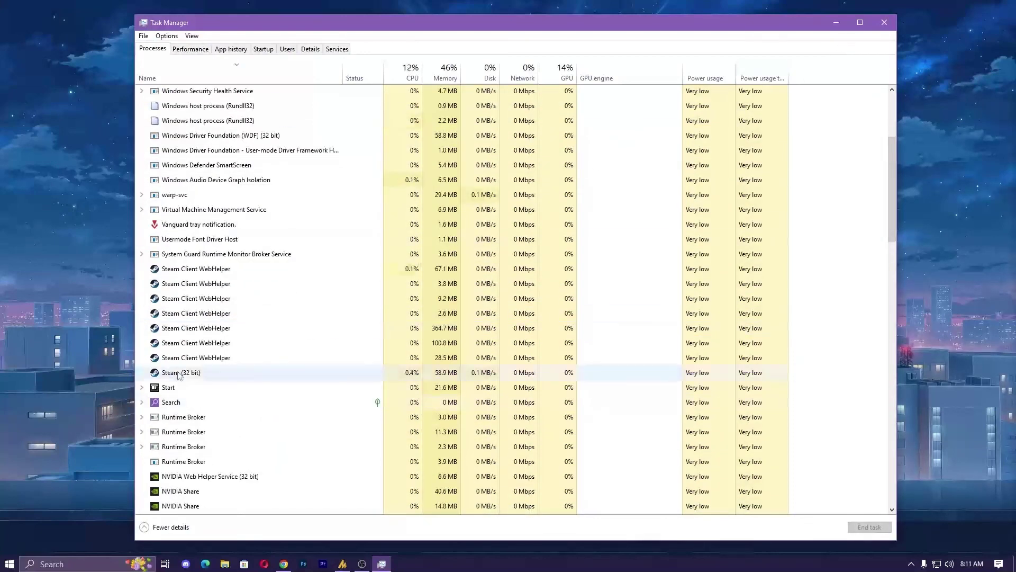
{"action": "right_click", "coordinate": [180, 372]}
{"action": "left_click", "coordinate": [209, 377]}
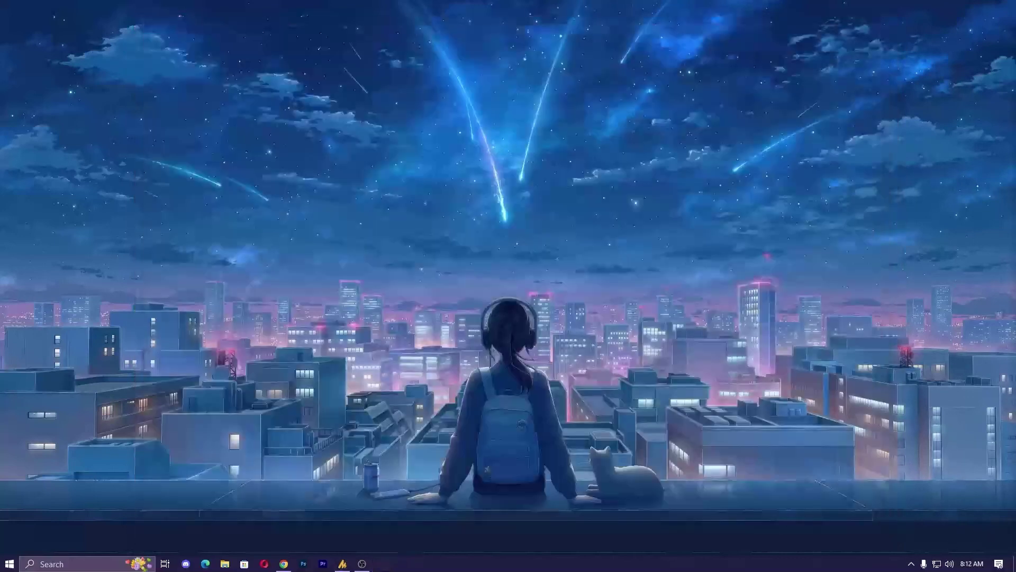
{"action": "left_click", "coordinate": [911, 563]}
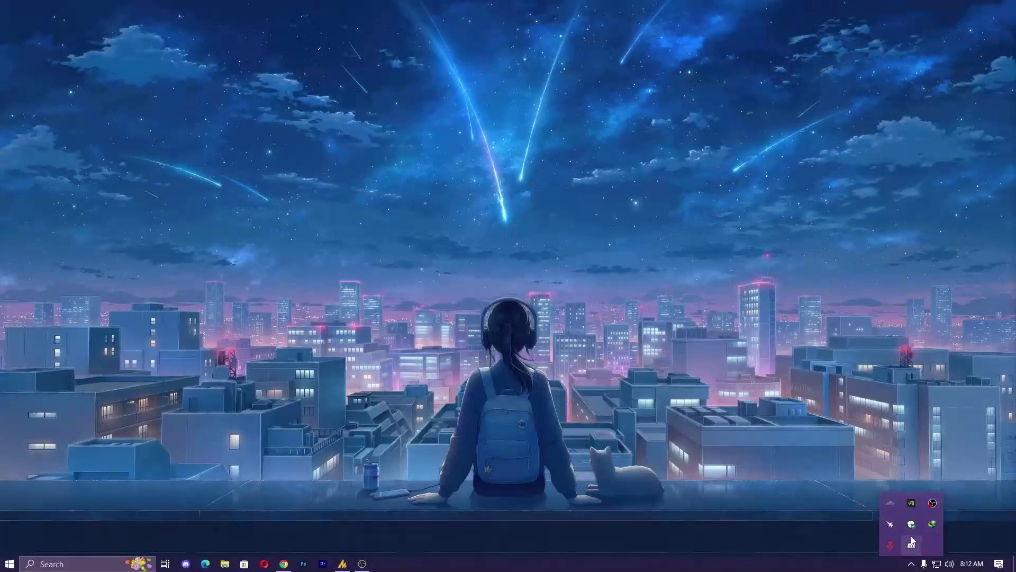
{"action": "left_click", "coordinate": [779, 383]}
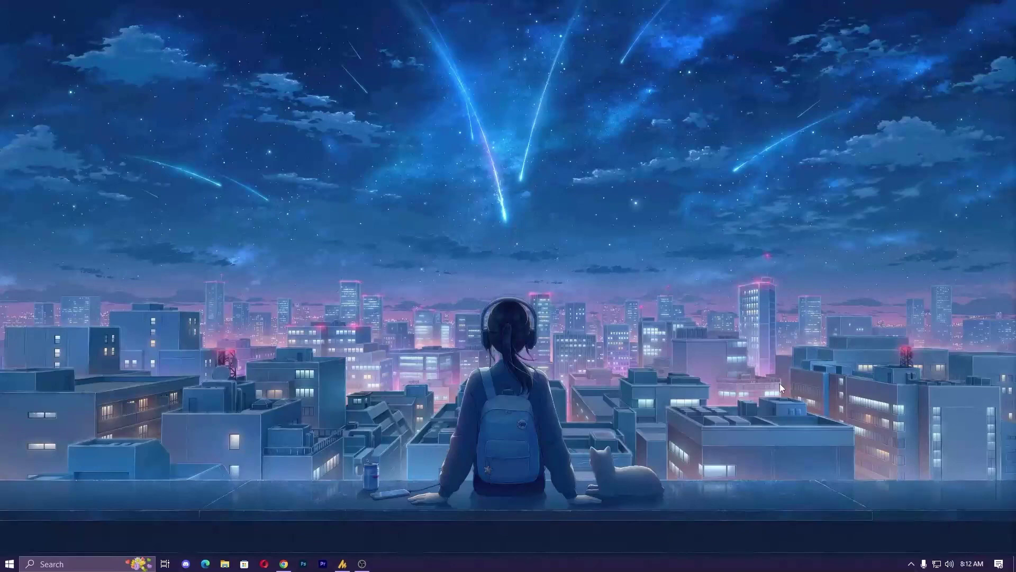